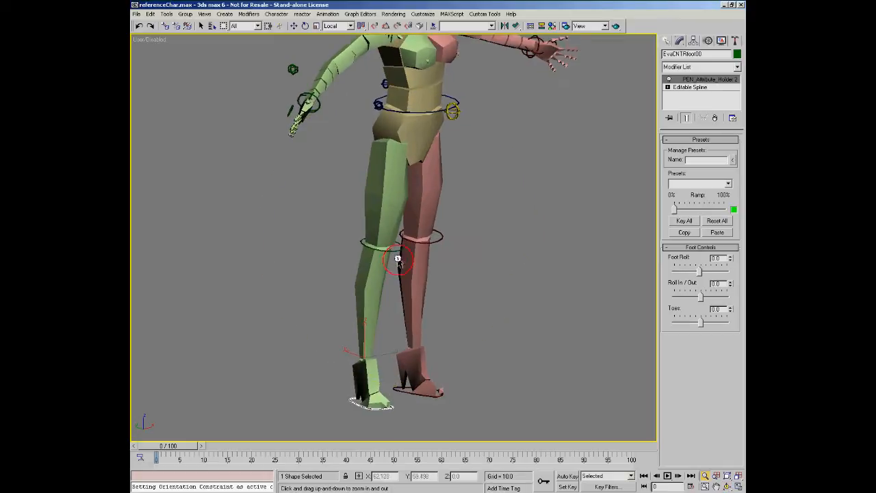
- Try moving and rotating the waist control ring of the reference character rig
{"action": "right_click", "coordinate": [405, 251]}
{"action": "left_click", "coordinate": [453, 83]}
{"action": "middle_click_drag", "start_coordinate": [442, 128], "coordinate": [449, 132], "text": "alt"}
{"action": "left_click_drag", "start_coordinate": [379, 103], "coordinate": [404, 76]}
{"action": "key", "text": "ctrl+r"}
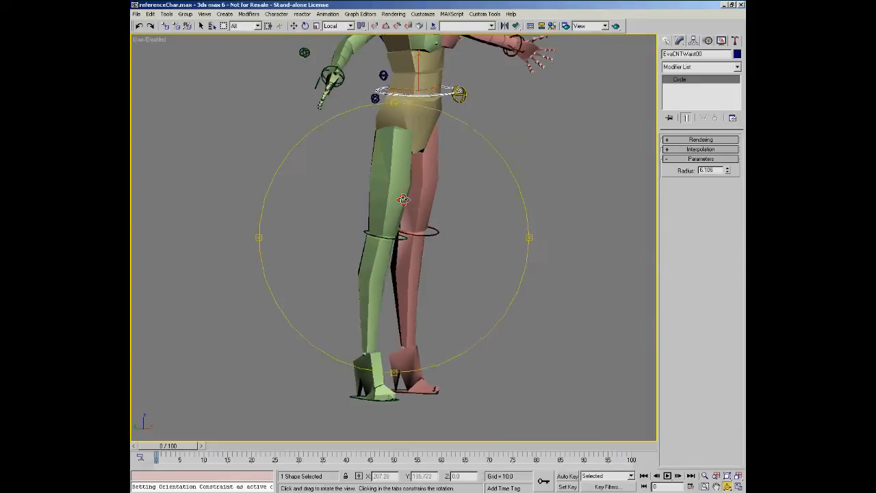
{"action": "left_click_drag", "start_coordinate": [414, 199], "coordinate": [431, 154]}
{"action": "right_click", "coordinate": [431, 154]}
{"action": "left_click", "coordinate": [450, 180]}
{"action": "left_click_drag", "start_coordinate": [419, 72], "coordinate": [513, 164]}
{"action": "right_click", "coordinate": [448, 154]}
{"action": "left_click", "coordinate": [465, 165]}
{"action": "right_click", "coordinate": [513, 164]}
- Try raising the waist control ring while the feet stay planted
{"action": "key", "text": "ctrl+r"}
{"action": "left_click_drag", "start_coordinate": [502, 198], "coordinate": [423, 214]}
{"action": "middle_click_drag", "start_coordinate": [422, 213], "coordinate": [406, 227], "text": "alt"}
{"action": "middle_click_drag", "start_coordinate": [406, 227], "coordinate": [425, 230]}
{"action": "key", "text": "w"}
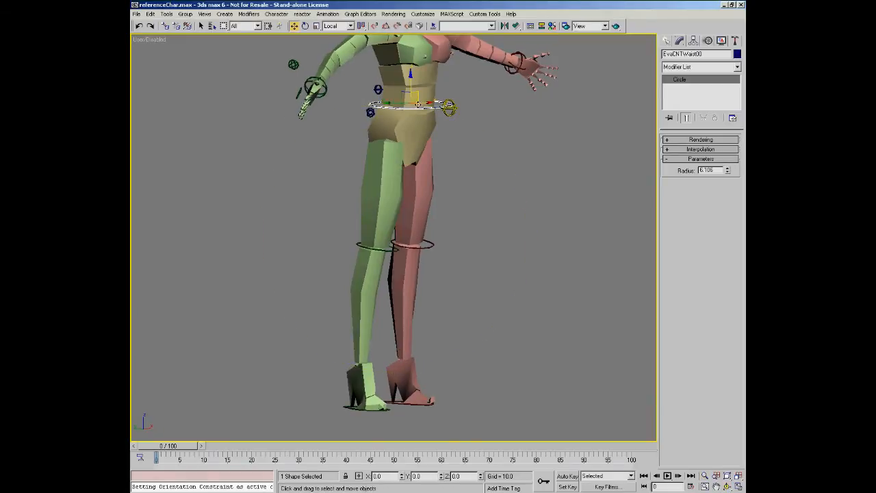
{"action": "left_click_drag", "start_coordinate": [402, 90], "coordinate": [424, 69]}
{"action": "right_click", "coordinate": [424, 69]}
- Select the right foot control and examine its shape around the shoe and its Foot Controls parameters
{"action": "middle_click_drag", "start_coordinate": [358, 409], "coordinate": [352, 363], "text": "ctrl+alt"}
{"action": "left_click", "coordinate": [345, 409]}
{"action": "middle_click_drag", "start_coordinate": [409, 301], "coordinate": [413, 250], "text": "alt"}
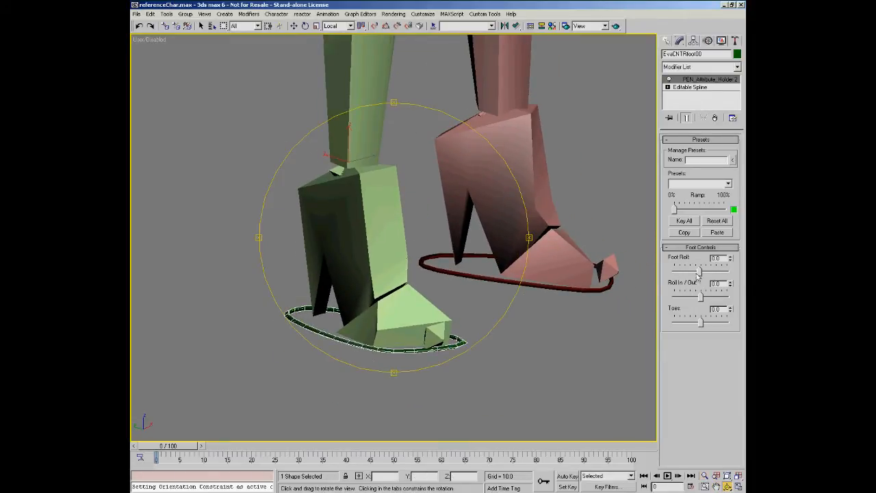
{"action": "middle_click_drag", "start_coordinate": [538, 260], "coordinate": [347, 369], "text": "ctrl+alt"}
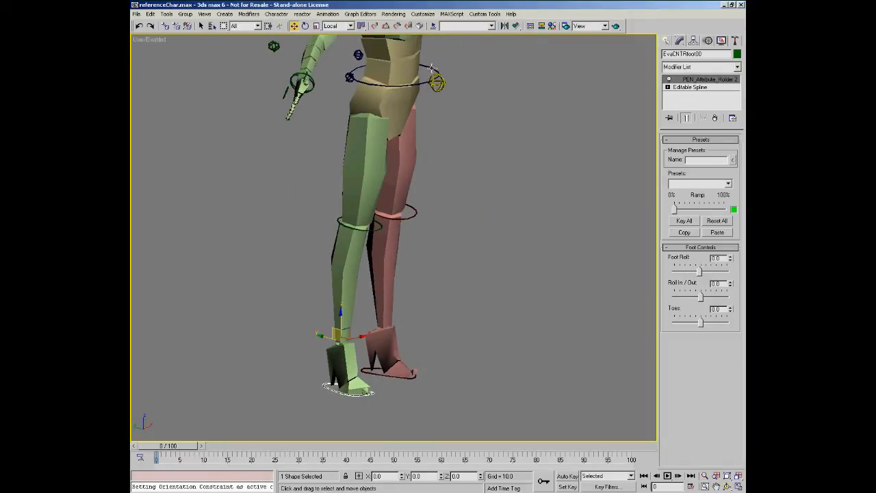
- Lower the waist control about 3.2 units and shift it about 3.0 units along its local Y, bending both knees
{"action": "key", "text": "w"}
{"action": "left_click", "coordinate": [399, 66]}
{"action": "left_click_drag", "start_coordinate": [387, 62], "coordinate": [370, 84]}
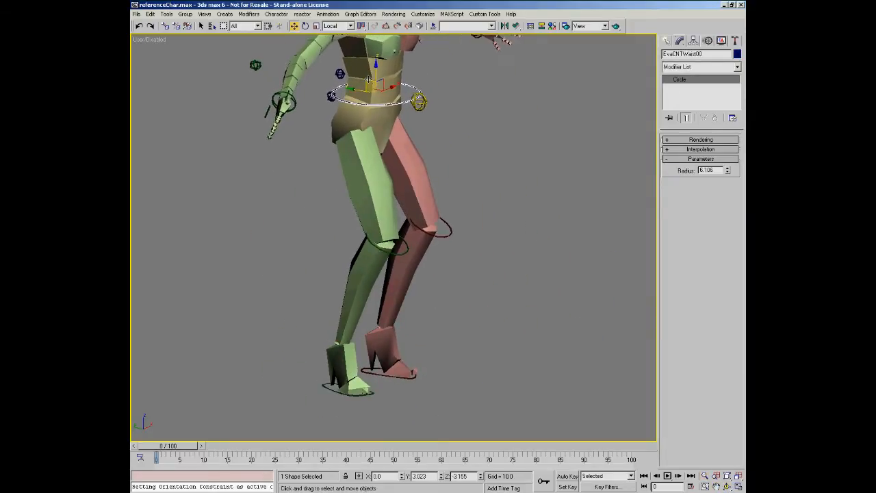
- Try a Foot Roll of about 16.3 on the right foot control and reset it to 0
{"action": "left_click", "coordinate": [327, 386]}
{"action": "middle_click_drag", "start_coordinate": [332, 416], "coordinate": [437, 301], "text": "ctrl+alt"}
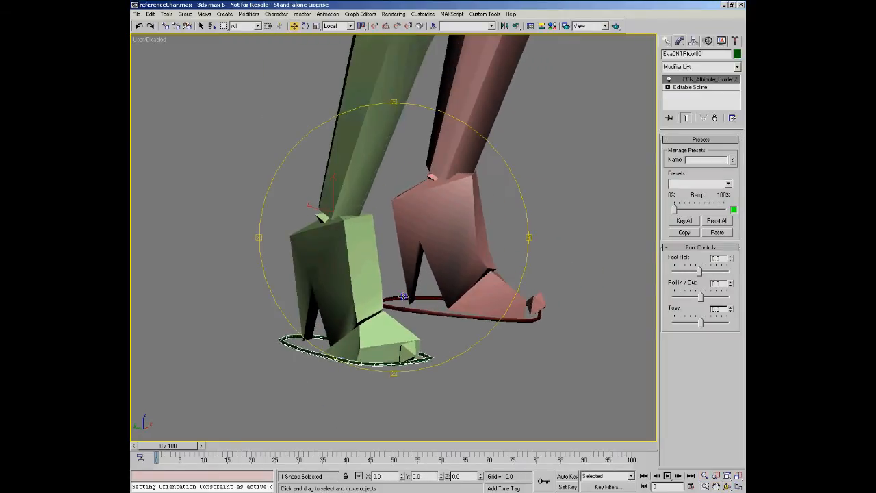
{"action": "mouse_move", "coordinate": [699, 273]}
{"action": "left_mouse_down"}
{"action": "mouse_move", "coordinate": [688, 273]}
{"action": "mouse_move", "coordinate": [718, 272]}
{"action": "mouse_move", "coordinate": [691, 272]}
{"action": "mouse_move", "coordinate": [702, 273]}
{"action": "left_mouse_up"}
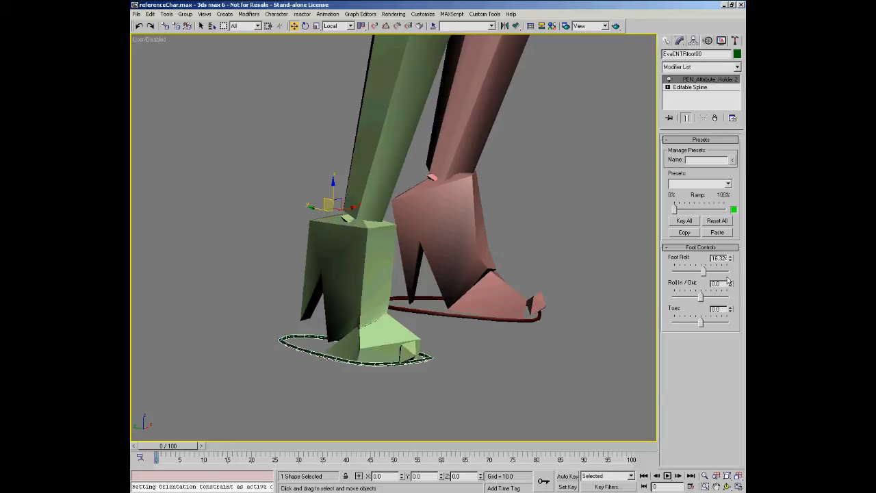
{"action": "mouse_move", "coordinate": [703, 272]}
{"action": "left_mouse_down"}
{"action": "mouse_move", "coordinate": [677, 274]}
{"action": "mouse_move", "coordinate": [702, 274]}
{"action": "left_mouse_up"}
{"action": "right_click", "coordinate": [729, 260]}
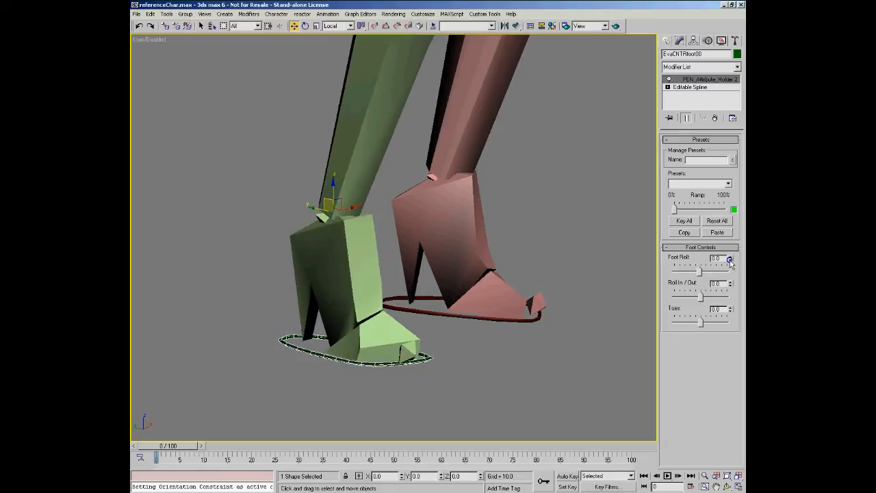
- Try the Roll In / Out and Toes settings on the right foot control and reset both to 0
{"action": "mouse_move", "coordinate": [699, 299]}
{"action": "left_mouse_down"}
{"action": "mouse_move", "coordinate": [690, 299]}
{"action": "mouse_move", "coordinate": [708, 299]}
{"action": "left_mouse_up"}
{"action": "right_click", "coordinate": [730, 283]}
{"action": "mouse_move", "coordinate": [701, 325]}
{"action": "left_mouse_down"}
{"action": "mouse_move", "coordinate": [686, 326]}
{"action": "mouse_move", "coordinate": [711, 321]}
{"action": "left_mouse_up"}
{"action": "right_click", "coordinate": [730, 310]}
- Show the whole character and raise the waist control to straighten the bent legs
{"action": "scroll", "coordinate": [559, 329], "scroll_direction": "down", "scroll_amount": 5}
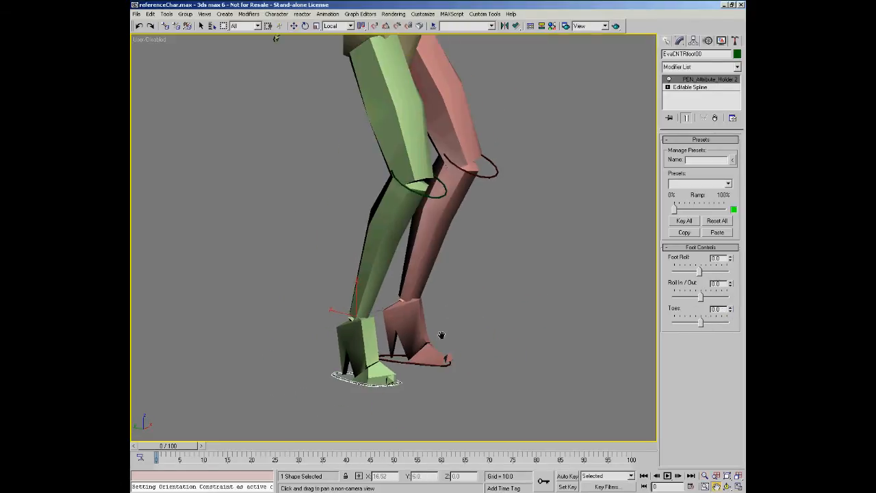
{"action": "middle_click_drag", "start_coordinate": [442, 335], "coordinate": [438, 377]}
{"action": "scroll", "coordinate": [438, 376], "scroll_direction": "down", "scroll_amount": 4}
{"action": "key", "text": "alt+z"}
{"action": "middle_click_drag", "start_coordinate": [403, 289], "coordinate": [438, 301]}
{"action": "right_click", "coordinate": [475, 268]}
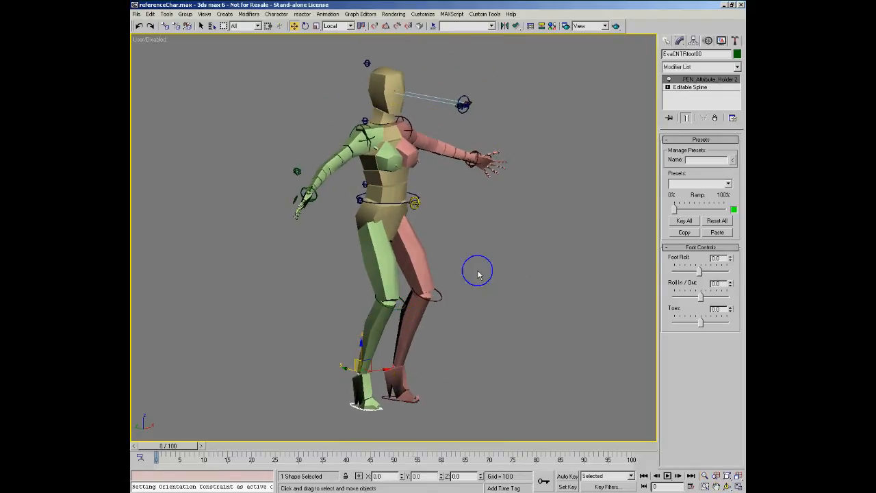
{"action": "left_click", "coordinate": [413, 196]}
{"action": "mouse_move", "coordinate": [395, 185]}
{"action": "left_mouse_down"}
{"action": "mouse_move", "coordinate": [375, 192]}
{"action": "mouse_move", "coordinate": [392, 199]}
{"action": "mouse_move", "coordinate": [390, 184]}
{"action": "mouse_move", "coordinate": [403, 180]}
{"action": "left_mouse_up"}
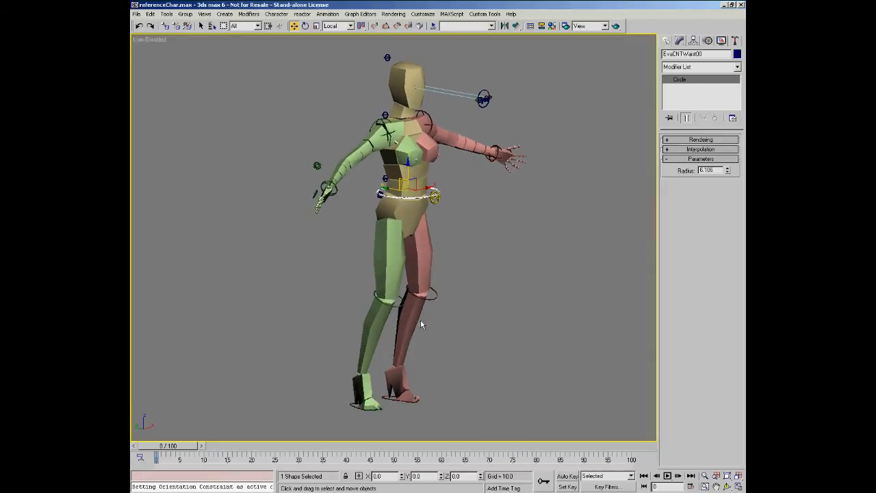
- Lift the right foot control up and forward so the right knee bends
{"action": "middle_click_drag", "start_coordinate": [417, 327], "coordinate": [411, 289]}
{"action": "left_click", "coordinate": [347, 370]}
{"action": "left_click_drag", "start_coordinate": [356, 322], "coordinate": [388, 302]}
- Move the raised right foot control sideways towards the left leg, working from a front view
{"action": "right_click", "coordinate": [426, 327]}
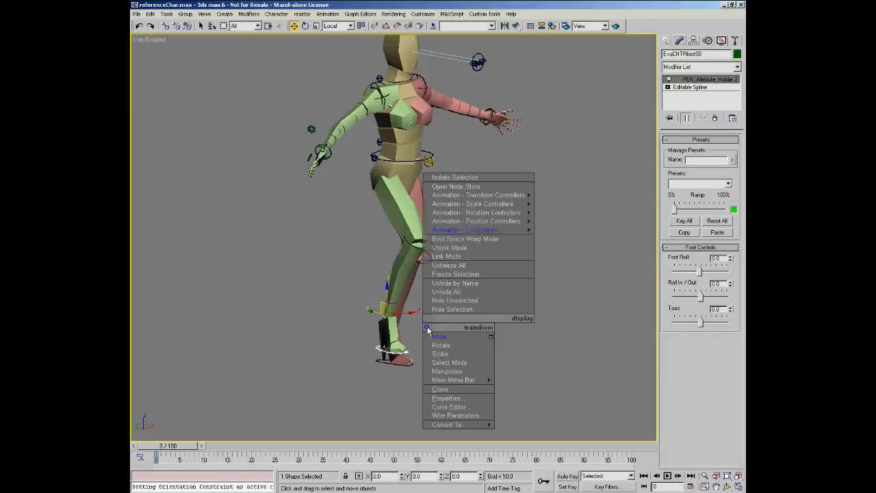
{"action": "left_click", "coordinate": [441, 345]}
{"action": "middle_click_drag", "start_coordinate": [400, 322], "coordinate": [417, 302], "text": "alt"}
{"action": "right_click", "coordinate": [419, 296]}
{"action": "left_click", "coordinate": [438, 302]}
{"action": "left_click_drag", "start_coordinate": [388, 317], "coordinate": [407, 316]}
- Shift the waist control sideways towards the character's left side and reselect the right foot control
{"action": "left_click", "coordinate": [448, 161]}
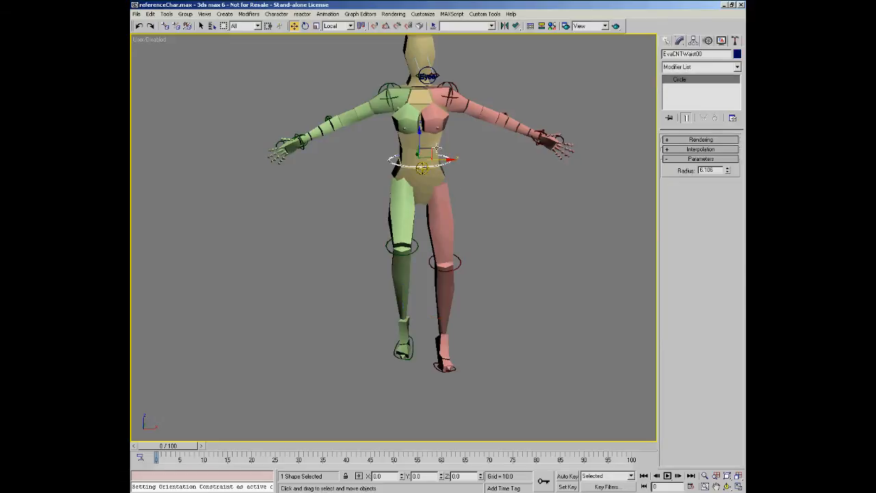
{"action": "left_click_drag", "start_coordinate": [443, 159], "coordinate": [460, 159]}
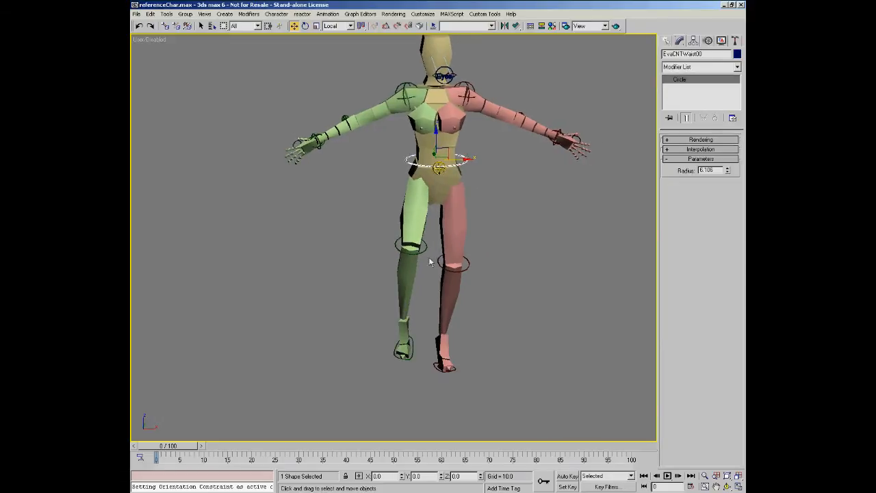
{"action": "left_click", "coordinate": [412, 351]}
{"action": "middle_click_drag", "start_coordinate": [414, 351], "coordinate": [436, 229], "text": "alt"}
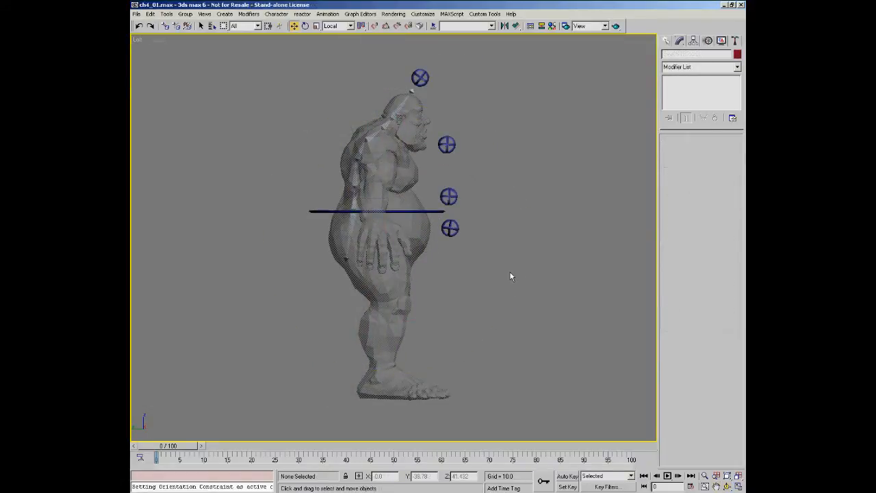
- Start the Bones tool for the ogre's leg in the Left view and set the bone width and height to 2.0
{"action": "key", "text": "alt+z"}
{"action": "left_click_drag", "start_coordinate": [397, 388], "coordinate": [402, 364]}
{"action": "middle_click_drag", "start_coordinate": [411, 281], "coordinate": [420, 278]}
{"action": "left_click_drag", "start_coordinate": [421, 278], "coordinate": [420, 283]}
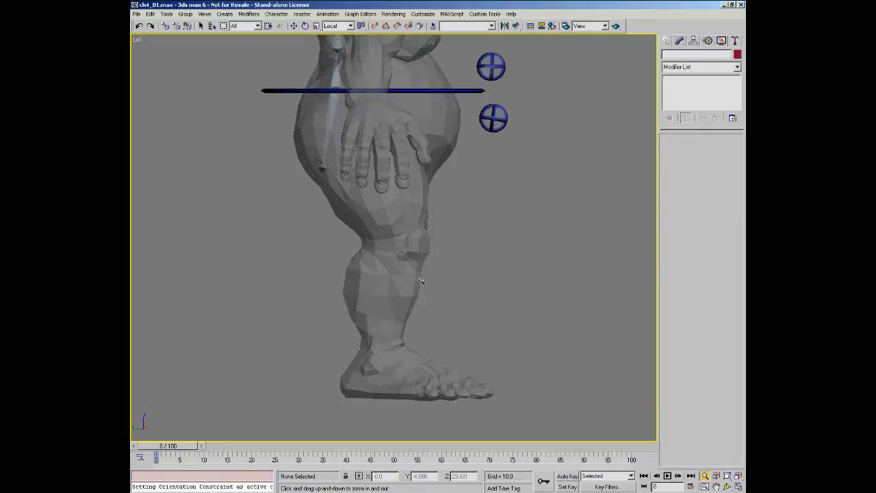
{"action": "left_click", "coordinate": [665, 41]}
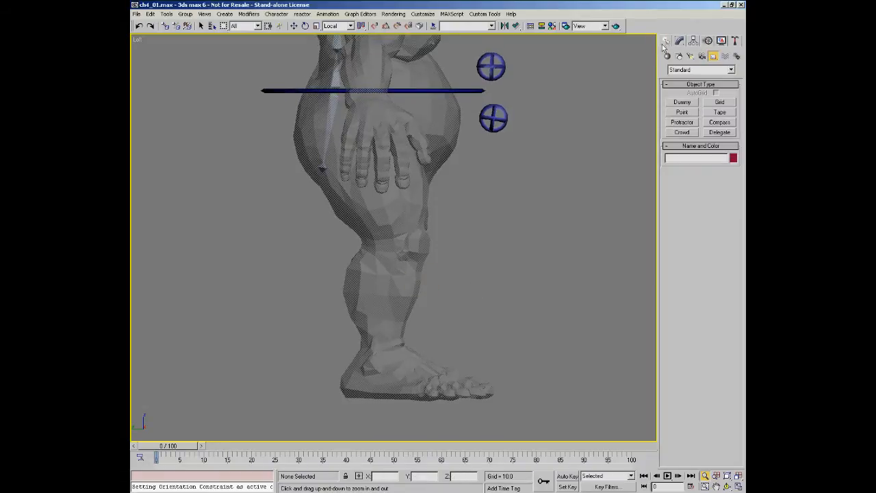
{"action": "left_click", "coordinate": [736, 56]}
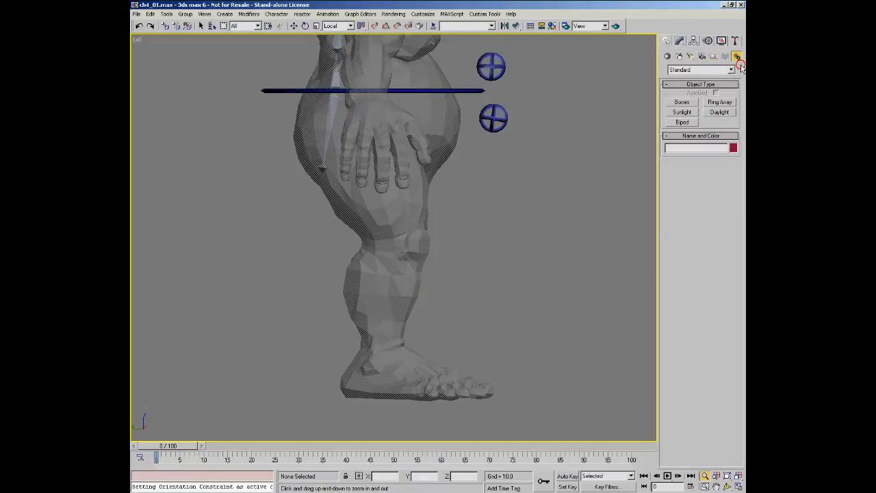
{"action": "left_click", "coordinate": [684, 103]}
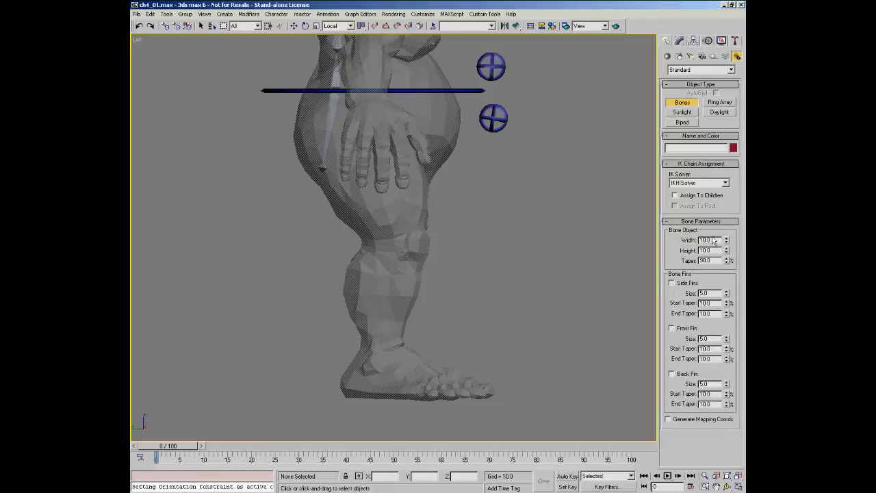
{"action": "left_click", "coordinate": [373, 146]}
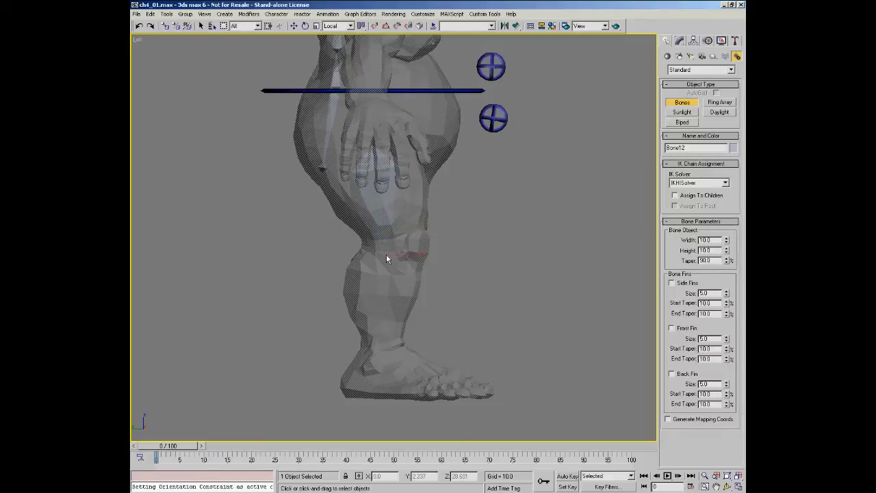
{"action": "right_click", "coordinate": [388, 254]}
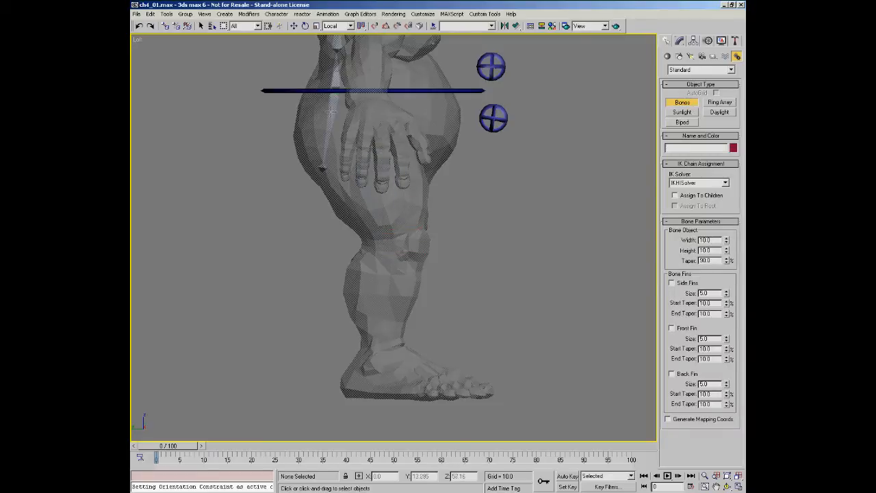
{"action": "double_click", "coordinate": [716, 240]}
{"action": "double_click", "coordinate": [716, 250]}
{"action": "type", "text": "2"}
- Draw a leg bone chain in the Left view from the hip through the knee to the ankle
{"action": "key", "text": "alt+z"}
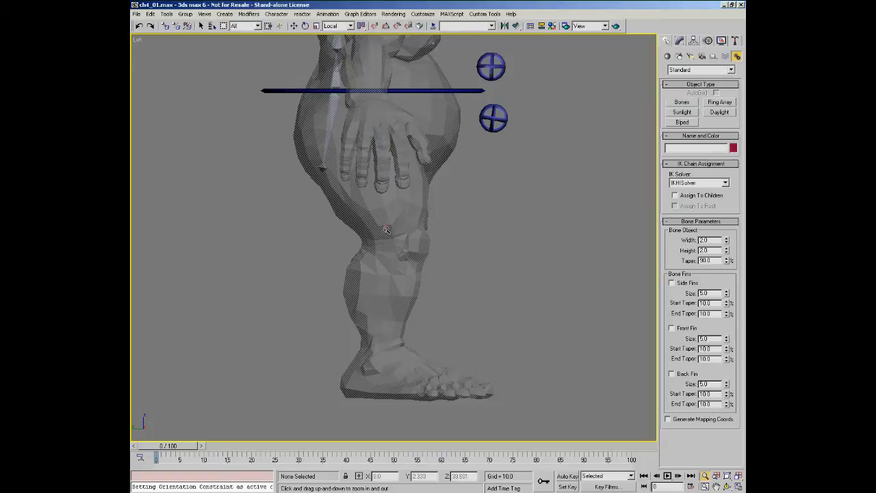
{"action": "left_click_drag", "start_coordinate": [386, 229], "coordinate": [388, 224]}
{"action": "left_click_drag", "start_coordinate": [447, 226], "coordinate": [399, 214]}
{"action": "right_click", "coordinate": [409, 220]}
{"action": "middle_click_drag", "start_coordinate": [418, 219], "coordinate": [401, 201]}
{"action": "scroll", "coordinate": [401, 199], "scroll_direction": "up", "scroll_amount": 1}
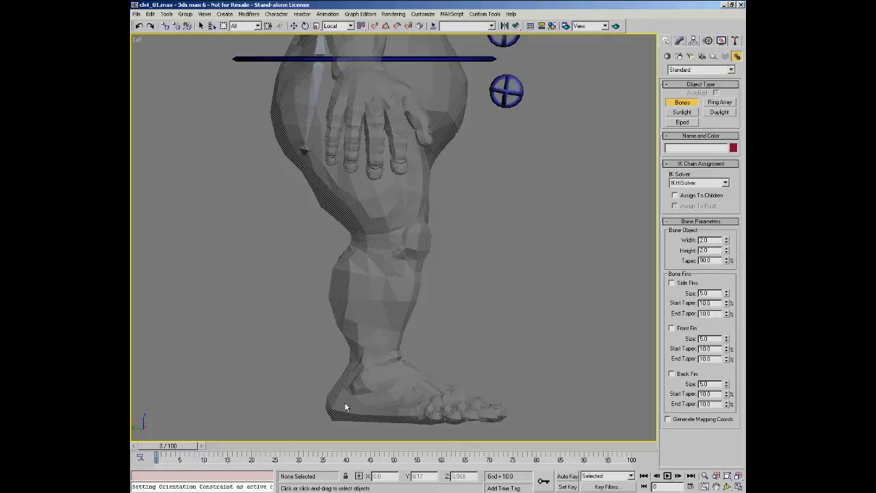
{"action": "left_click", "coordinate": [358, 64]}
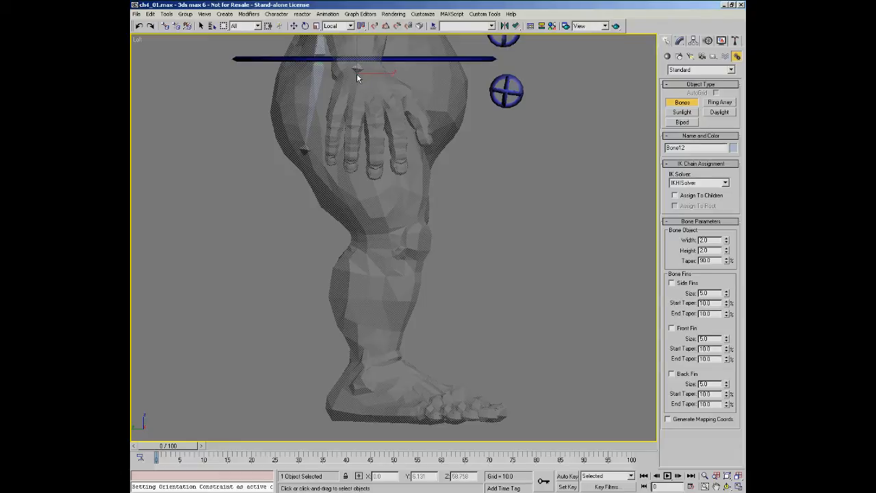
{"action": "left_click", "coordinate": [358, 79]}
{"action": "left_click", "coordinate": [396, 241]}
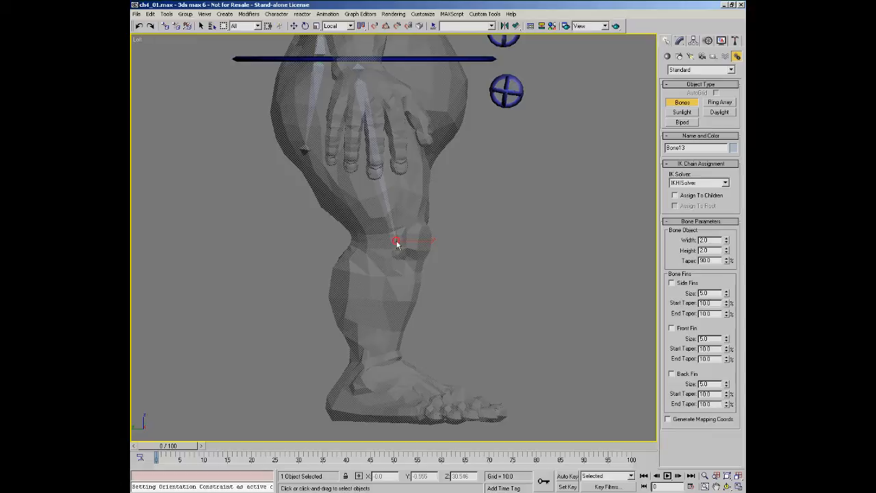
{"action": "left_click", "coordinate": [365, 373]}
{"action": "right_click", "coordinate": [400, 382]}
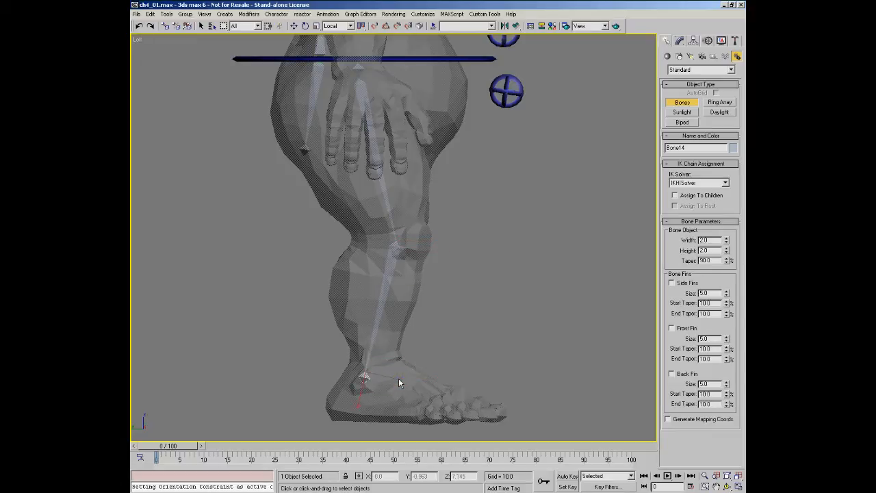
{"action": "key", "text": "w"}
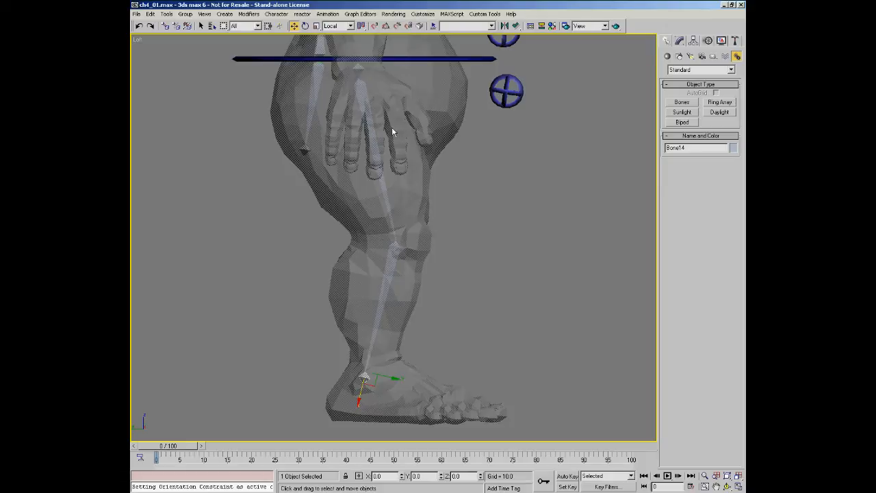
- Draw a separate reverse foot bone chain from the heel to the toe tip, back to the ball and up to the ankle
{"action": "middle_click_drag", "start_coordinate": [414, 365], "coordinate": [402, 270]}
{"action": "key", "text": "alt+z"}
{"action": "left_click_drag", "start_coordinate": [393, 321], "coordinate": [359, 295]}
{"action": "key", "text": "w"}
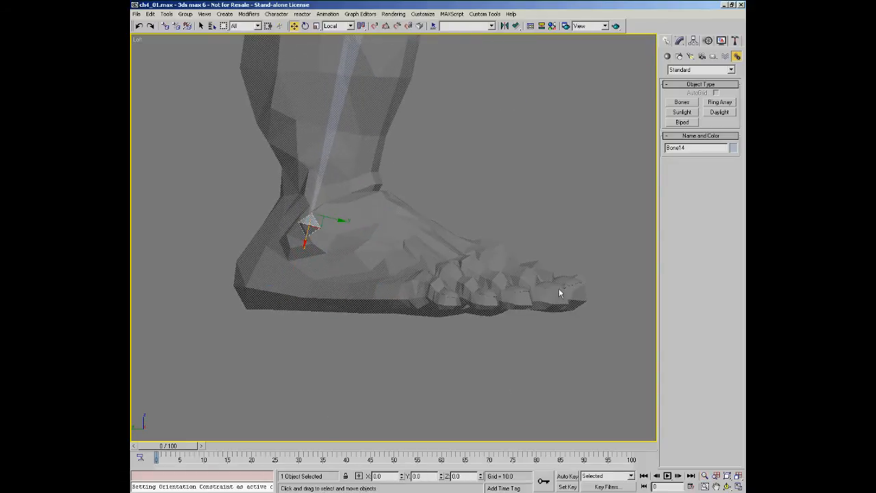
{"action": "left_click", "coordinate": [681, 102]}
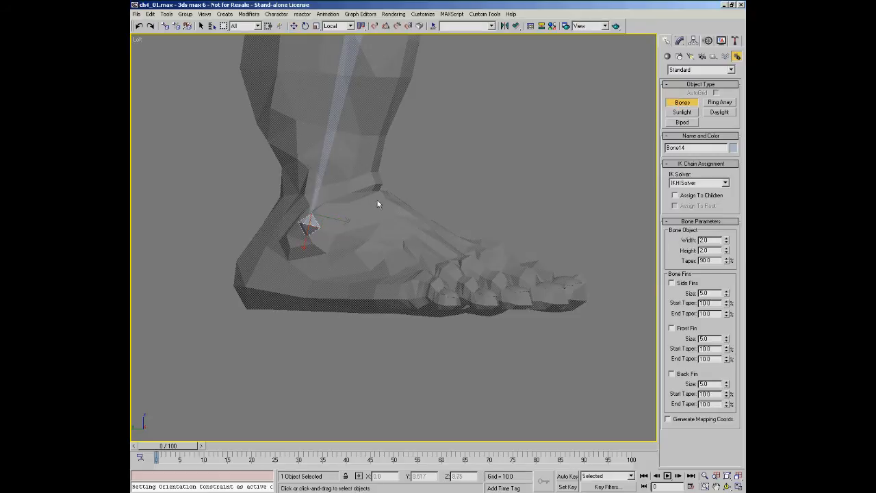
{"action": "left_click", "coordinate": [242, 307]}
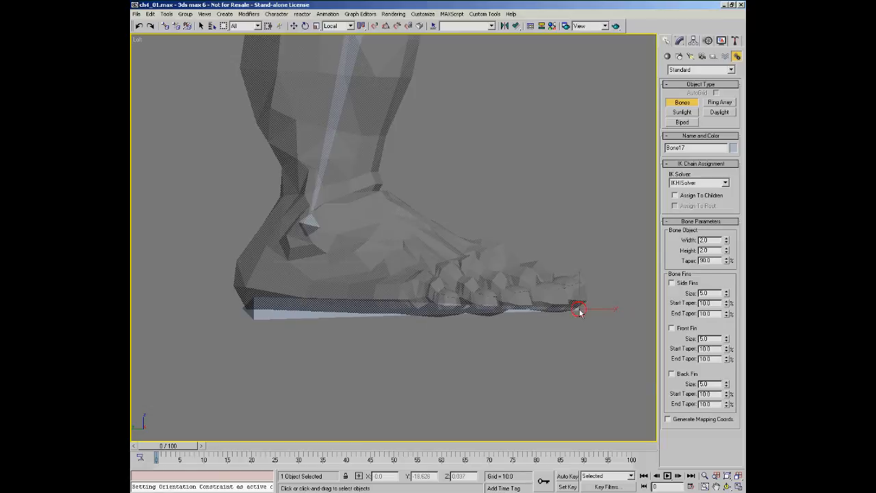
{"action": "left_click", "coordinate": [579, 308]}
{"action": "left_click", "coordinate": [451, 279]}
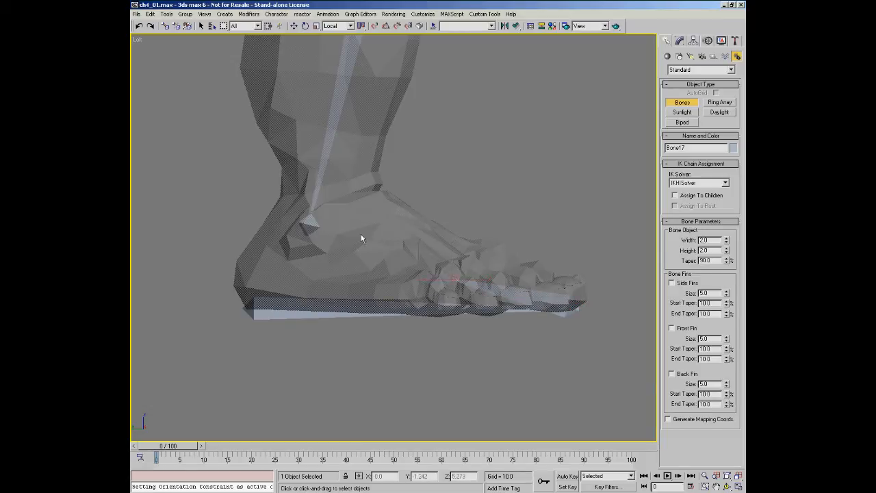
{"action": "right_click", "coordinate": [309, 222]}
- Select all bones of the leg chain together with the reverse foot chain
{"action": "scroll", "coordinate": [425, 199], "scroll_direction": "down", "scroll_amount": 4}
{"action": "middle_click_drag", "start_coordinate": [397, 207], "coordinate": [371, 324]}
{"action": "scroll", "coordinate": [431, 254], "scroll_direction": "down", "scroll_amount": 3}
{"action": "right_click", "coordinate": [384, 93]}
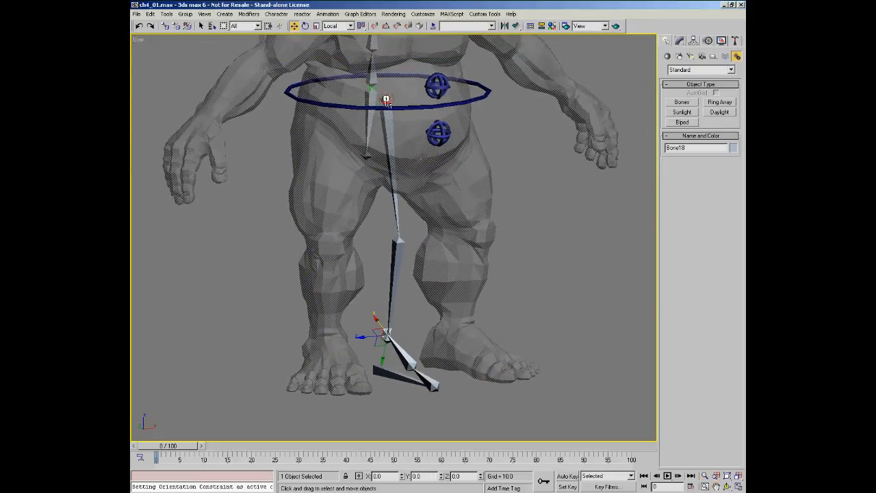
{"action": "double_click", "coordinate": [385, 100]}
{"action": "left_click_drag", "start_coordinate": [349, 318], "coordinate": [349, 317], "text": "ctrl"}
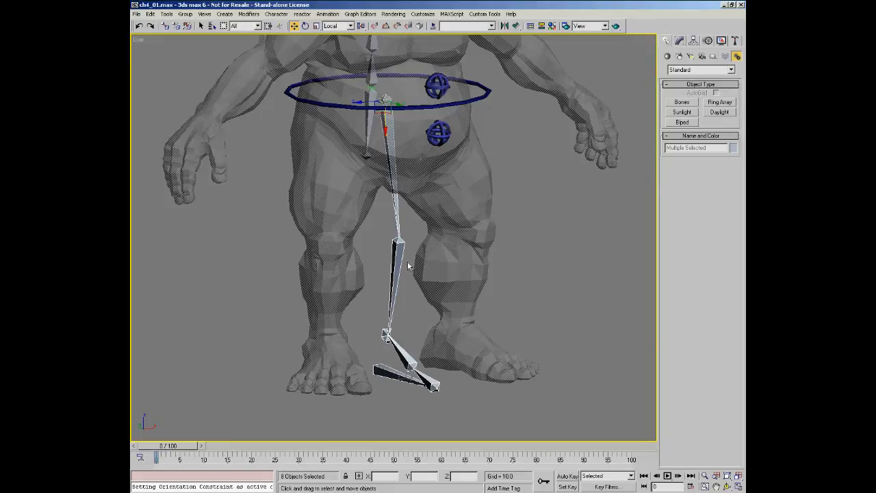
- Move the selected leg and reverse foot bones sideways from the body's centre into the ogre's right leg
{"action": "scroll", "coordinate": [431, 220], "scroll_direction": "down", "scroll_amount": 2}
{"action": "middle_click_drag", "start_coordinate": [432, 221], "coordinate": [373, 118], "text": "alt"}
{"action": "right_click", "coordinate": [373, 117]}
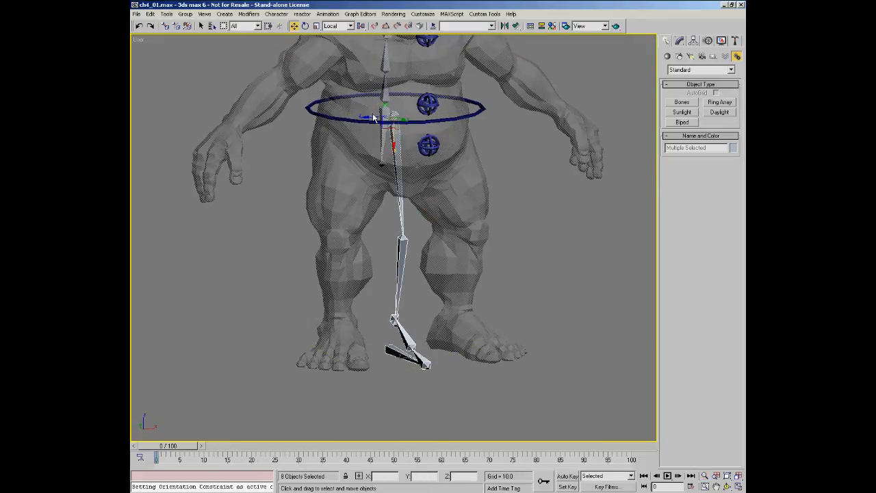
{"action": "left_click_drag", "start_coordinate": [374, 118], "coordinate": [318, 128]}
- Set the reference coordinate system to View and rotate the selected bones about Z by about -19°, fine-tuning them towards the foot's direction
{"action": "middle_click_drag", "start_coordinate": [404, 206], "coordinate": [387, 217], "text": "alt"}
{"action": "right_click", "coordinate": [390, 236]}
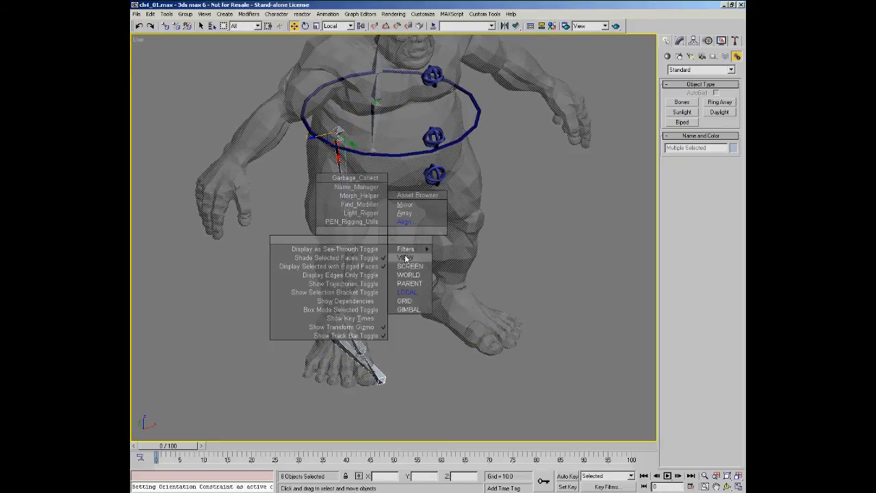
{"action": "left_click", "coordinate": [404, 255]}
{"action": "right_click", "coordinate": [391, 286]}
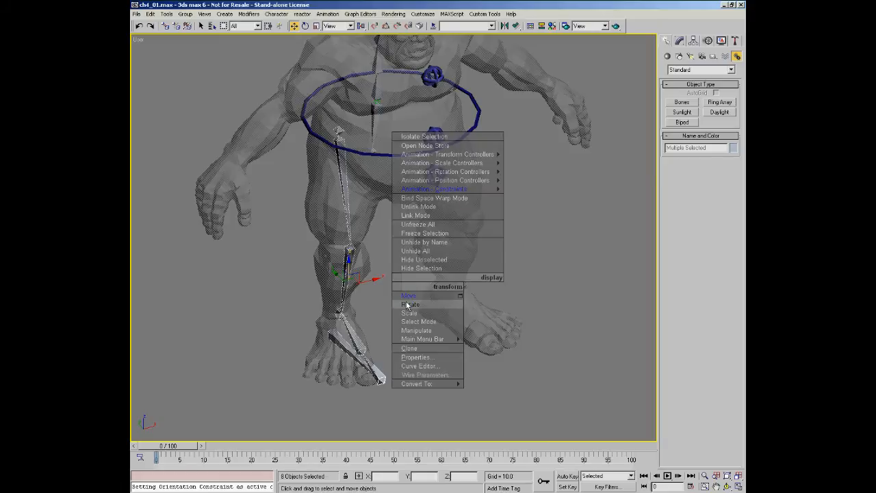
{"action": "left_click", "coordinate": [409, 304]}
{"action": "left_click_drag", "start_coordinate": [348, 297], "coordinate": [331, 296]}
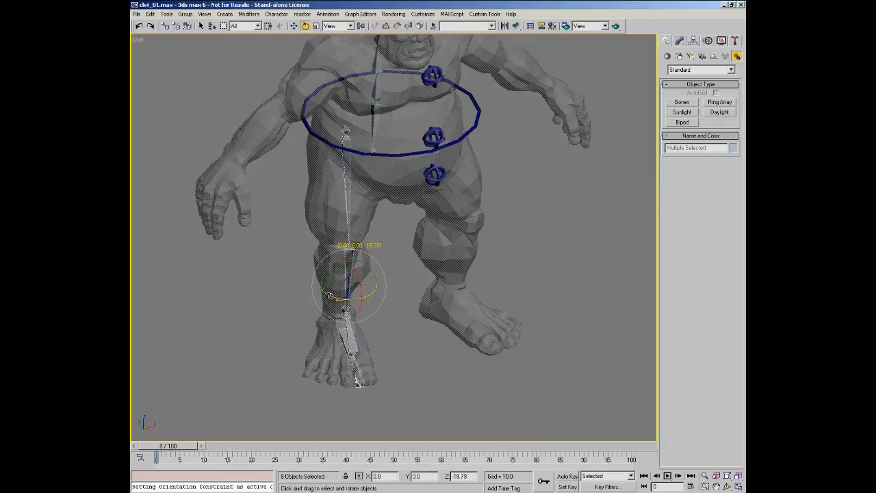
{"action": "middle_click_drag", "start_coordinate": [329, 295], "coordinate": [350, 310], "text": "alt"}
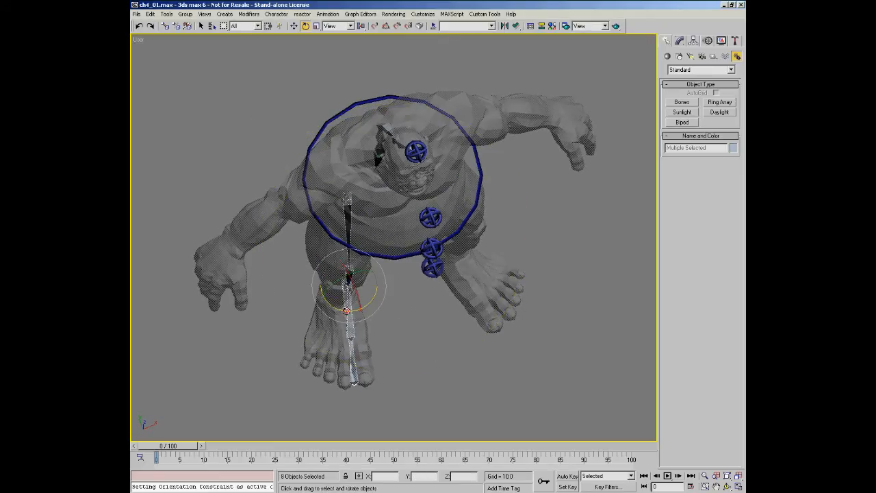
{"action": "left_click_drag", "start_coordinate": [346, 310], "coordinate": [340, 309]}
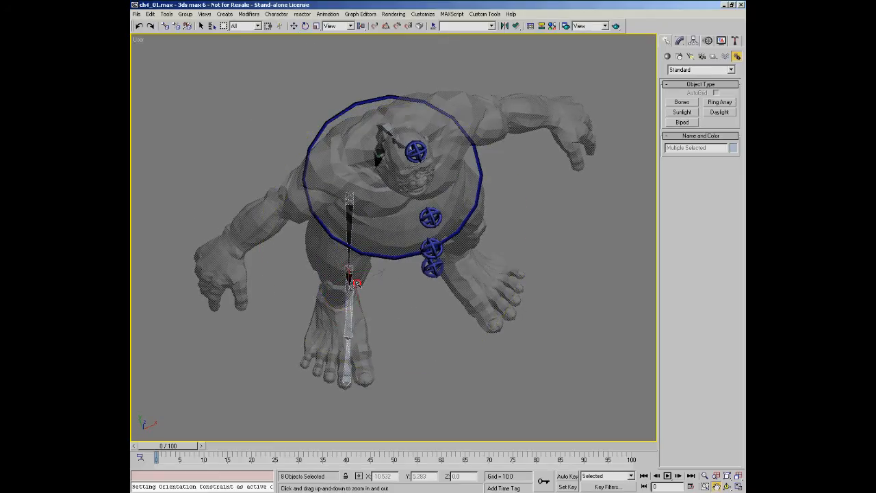
- Move the selected bones slightly sideways to centre them over the ogre's right foot
{"action": "scroll", "coordinate": [346, 312], "scroll_direction": "up", "scroll_amount": 3}
{"action": "middle_click_drag", "start_coordinate": [383, 280], "coordinate": [409, 257]}
{"action": "right_click", "coordinate": [409, 257]}
{"action": "left_click", "coordinate": [427, 268]}
{"action": "left_click_drag", "start_coordinate": [386, 220], "coordinate": [374, 220]}
- Rotate the selected bones about Z by about -4° and nudge them sideways to fit the right leg and foot
{"action": "middle_click_drag", "start_coordinate": [374, 220], "coordinate": [389, 269], "text": "alt"}
{"action": "right_click", "coordinate": [401, 286]}
{"action": "left_click", "coordinate": [418, 305]}
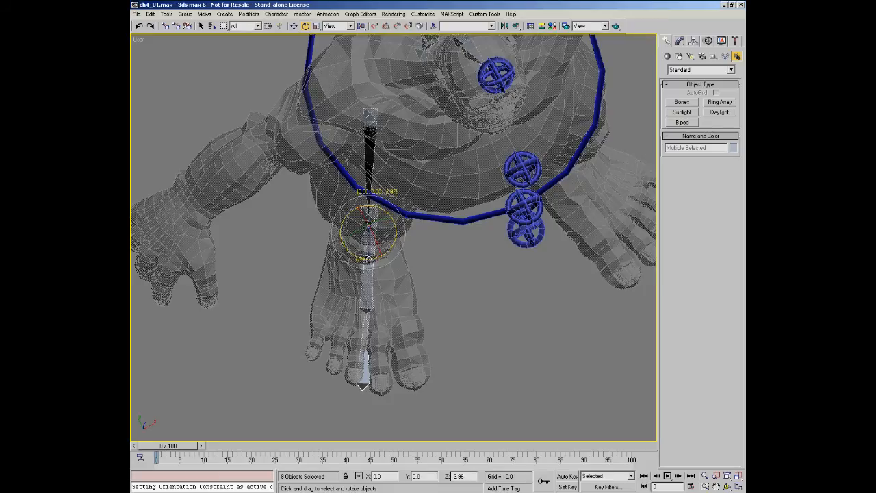
{"action": "right_click", "coordinate": [405, 281]}
{"action": "left_click", "coordinate": [421, 292]}
{"action": "left_click_drag", "start_coordinate": [371, 220], "coordinate": [371, 219]}
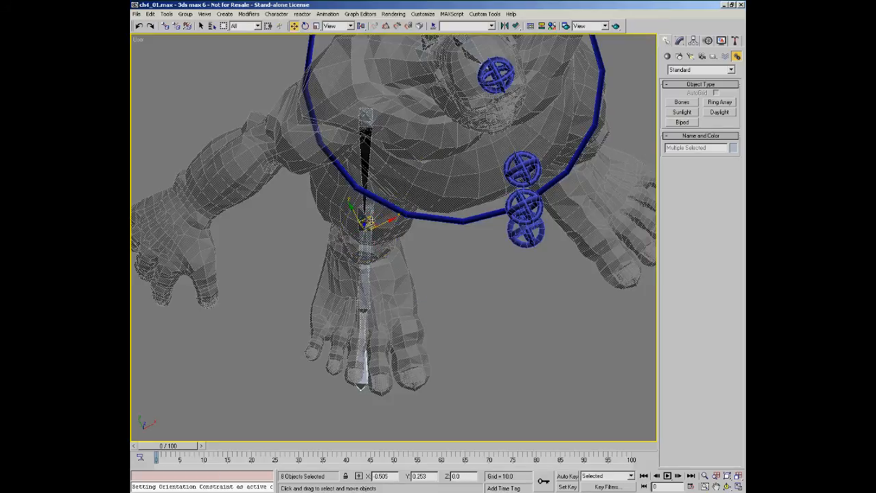
- Open Bone Tools, turn on Bone Edit Mode and select the shin bone of the right leg
{"action": "middle_click_drag", "start_coordinate": [411, 264], "coordinate": [429, 185], "text": "alt"}
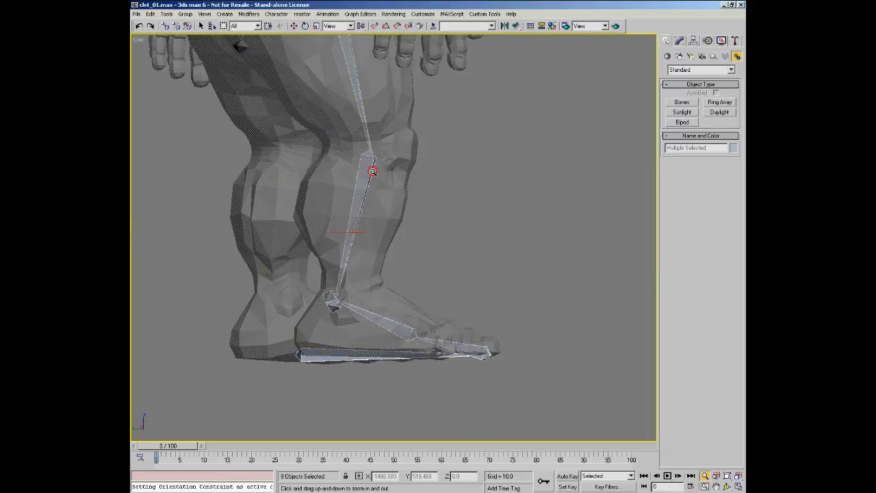
{"action": "scroll", "coordinate": [425, 244], "scroll_direction": "up", "scroll_amount": 3}
{"action": "middle_click_drag", "start_coordinate": [419, 245], "coordinate": [411, 227], "text": "alt"}
{"action": "scroll", "coordinate": [413, 234], "scroll_direction": "down", "scroll_amount": 3}
{"action": "key", "text": "w"}
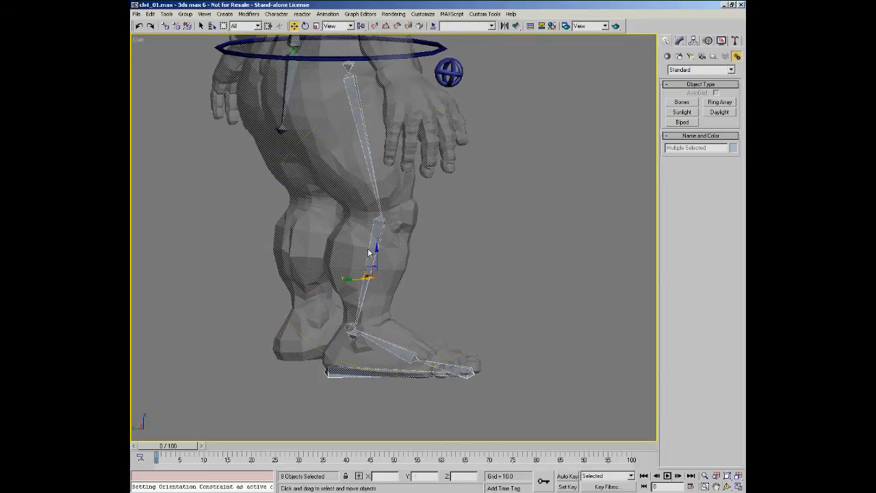
{"action": "left_click", "coordinate": [277, 16]}
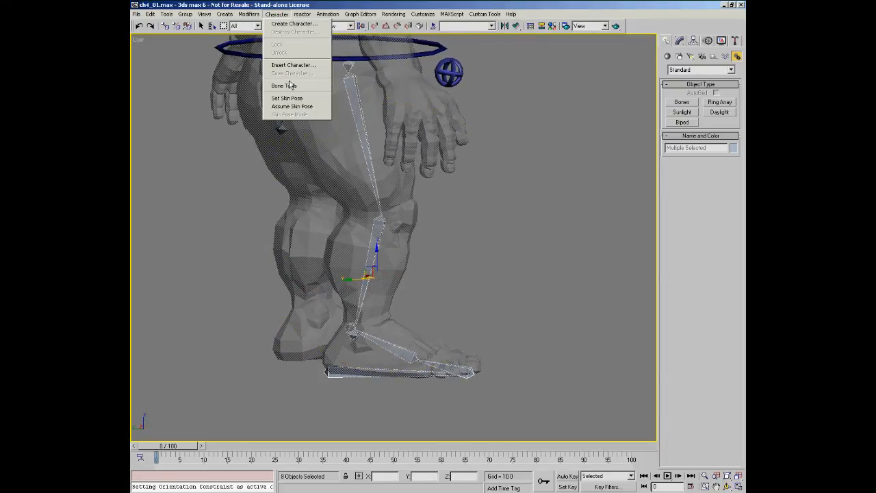
{"action": "left_click", "coordinate": [284, 86]}
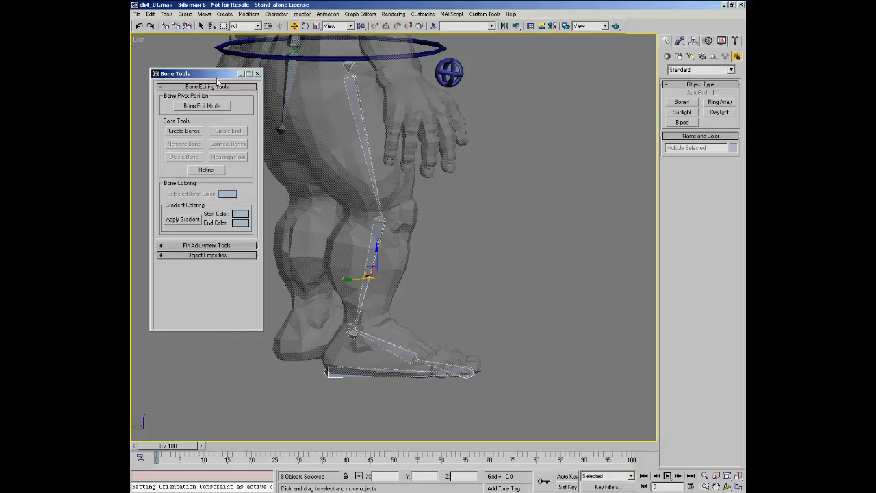
{"action": "left_click_drag", "start_coordinate": [217, 76], "coordinate": [200, 61]}
{"action": "middle_click_drag", "start_coordinate": [249, 132], "coordinate": [480, 219]}
{"action": "left_click", "coordinate": [415, 227]}
- Set the reference coordinate system to Local for editing the shin bone at the knee
{"action": "middle_click_drag", "start_coordinate": [440, 249], "coordinate": [414, 214], "text": "alt"}
{"action": "mouse_move", "coordinate": [414, 214]}
{"action": "middle_mouse_down", "text": "ctrl+alt"}
{"action": "mouse_move", "coordinate": [442, 214]}
{"action": "mouse_move", "coordinate": [425, 211]}
{"action": "middle_mouse_up", "text": "ctrl+alt"}
{"action": "right_click", "coordinate": [450, 255]}
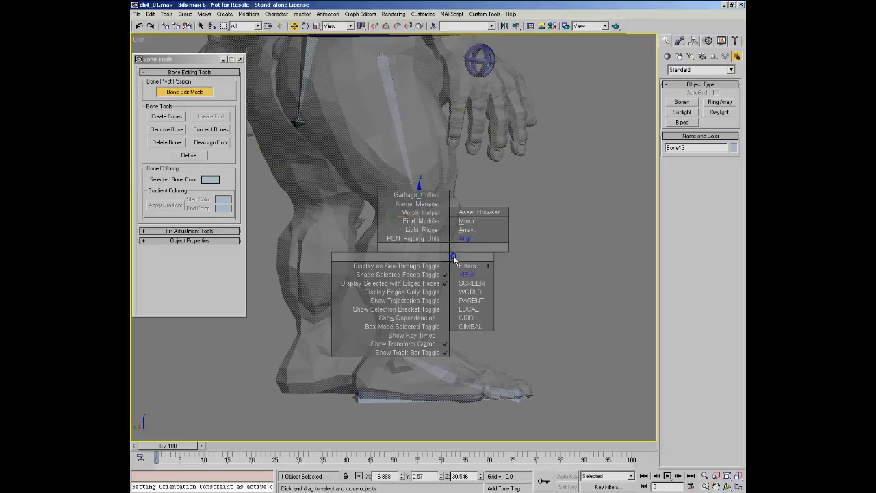
{"action": "left_click", "coordinate": [472, 309]}
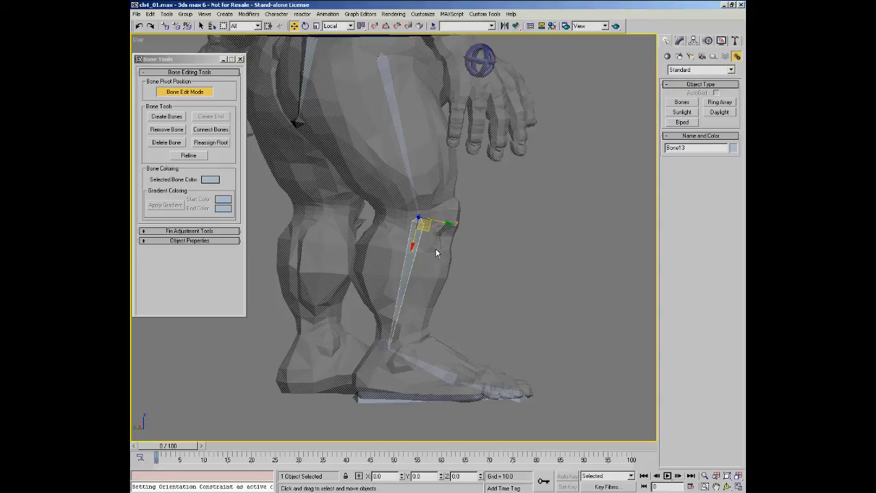
{"action": "key", "text": "ctrl+r"}
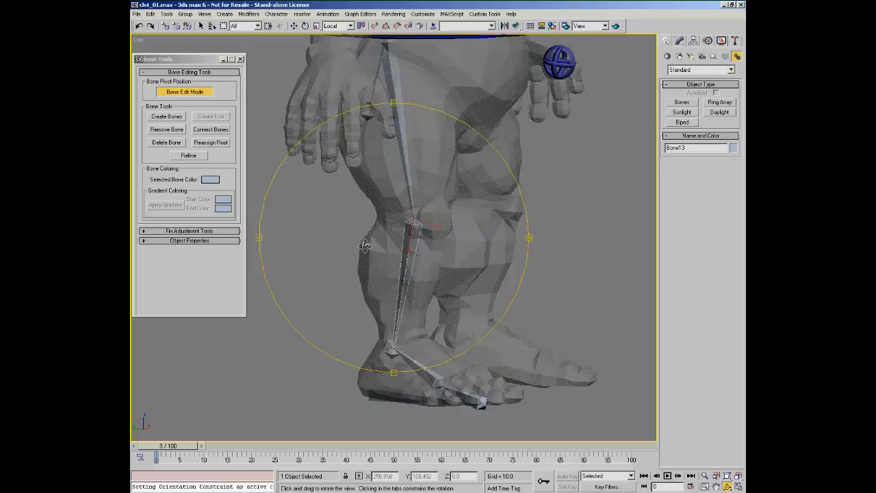